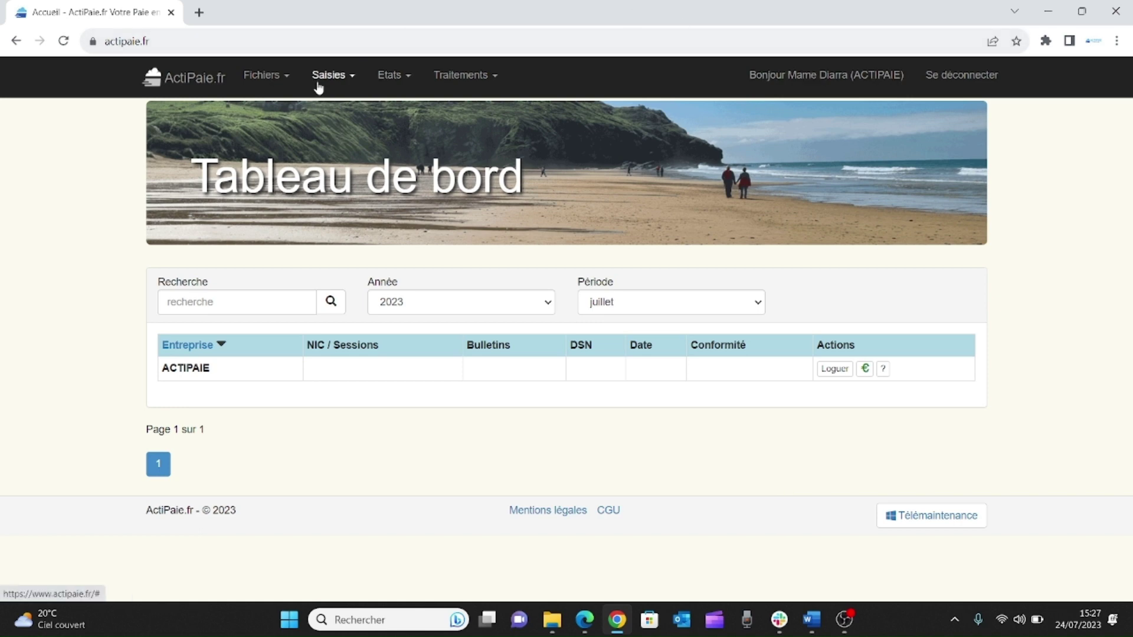
Step: Open the employee index and start a new employee record for the ACTIPAIE establishment
left_click(284, 78)
left_click(286, 129)
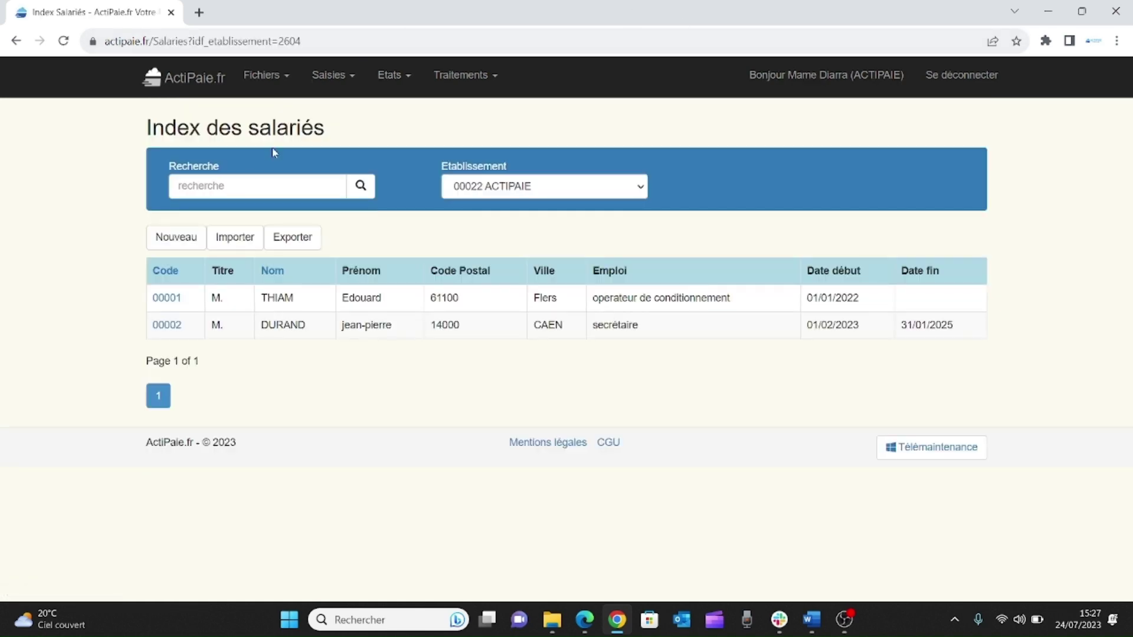
left_click(172, 234)
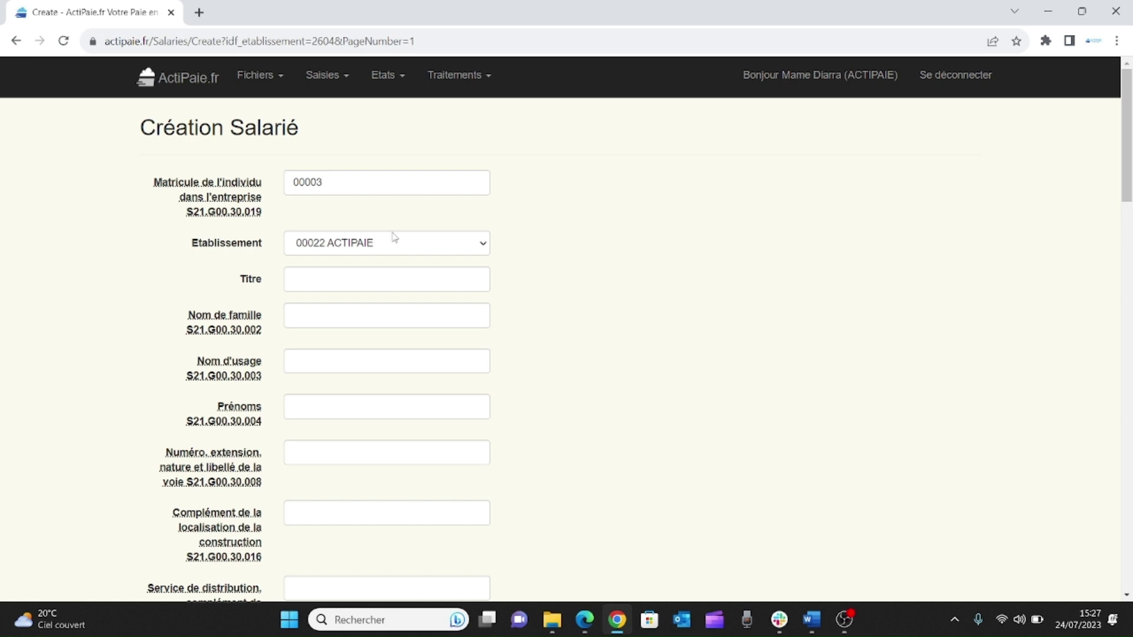
Step: Set the employee's title to M. and enter the family name and all first names
left_click(372, 276)
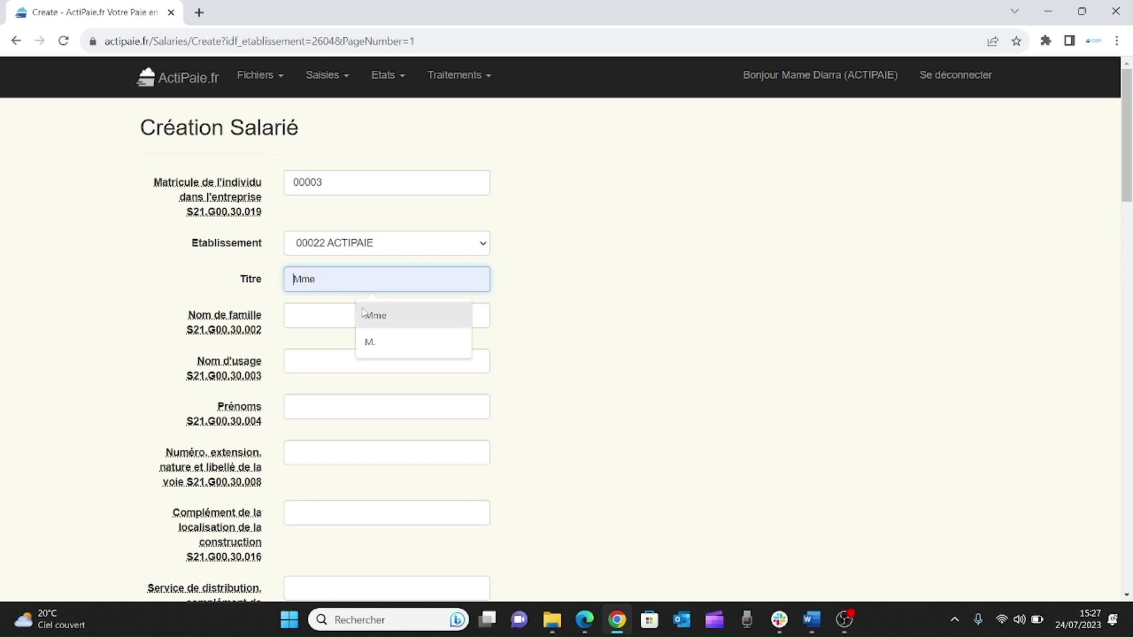
left_click(400, 343)
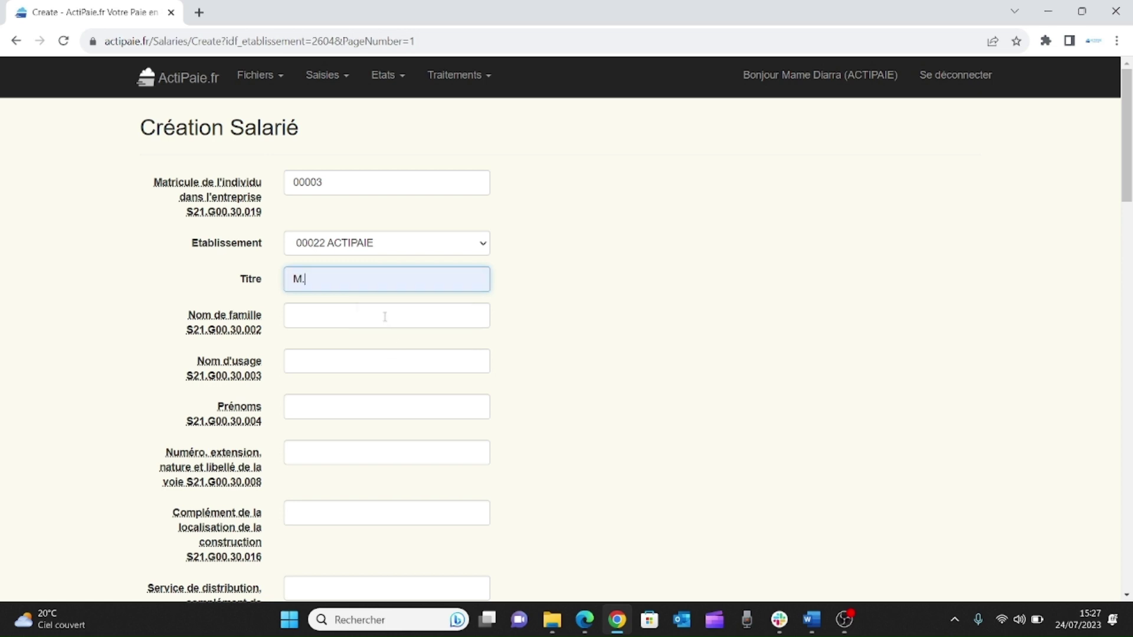
left_click(385, 317)
left_click(379, 378)
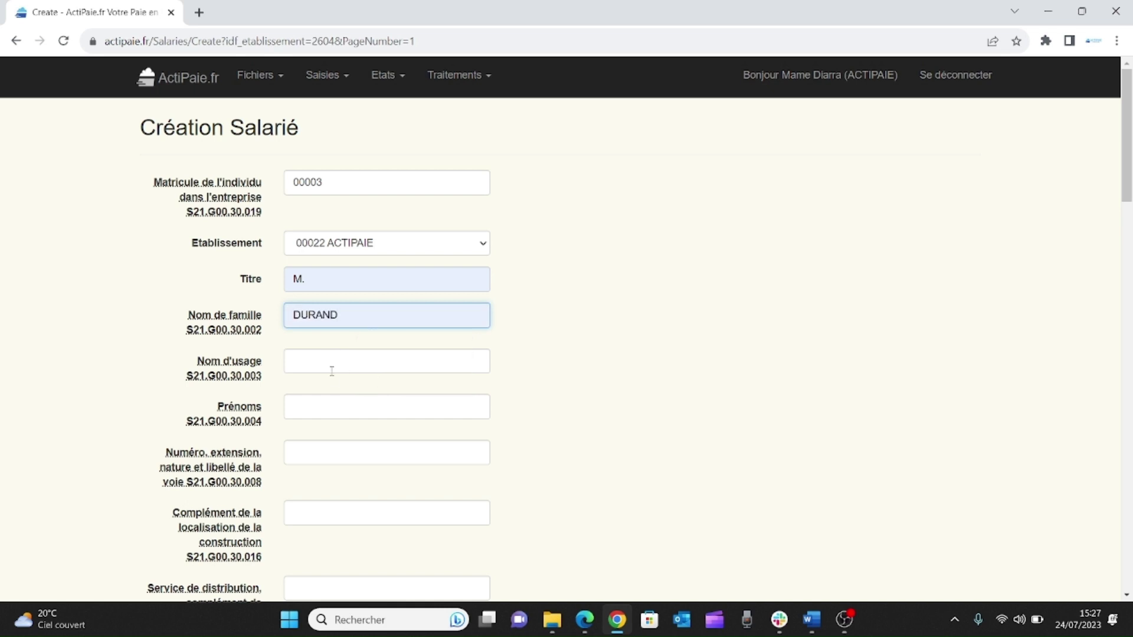
left_click(319, 413)
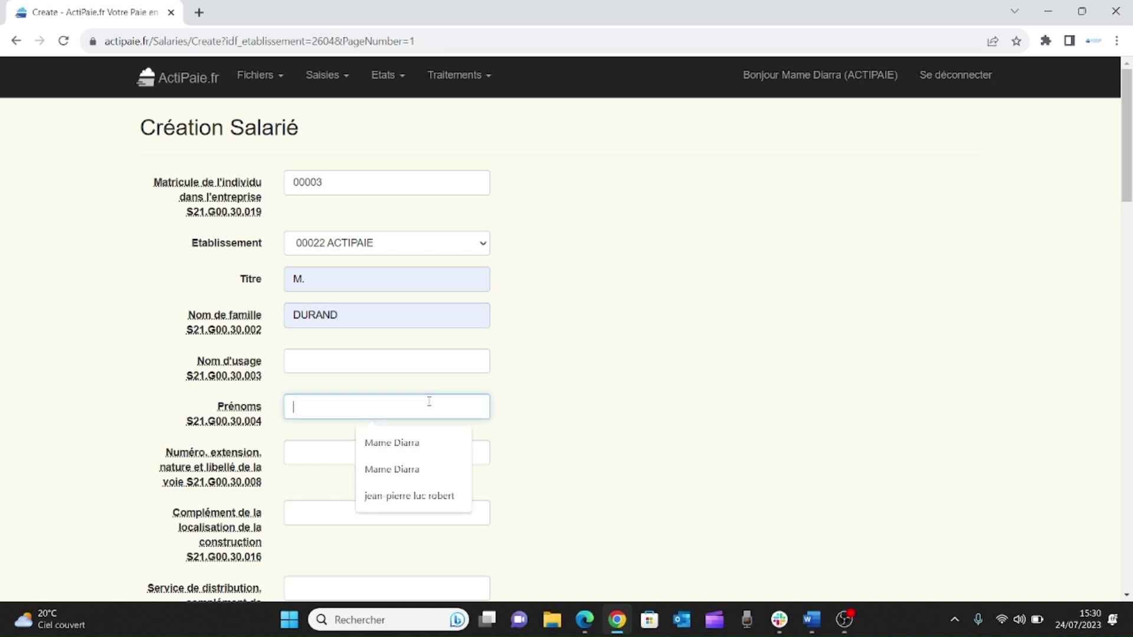
type("j")
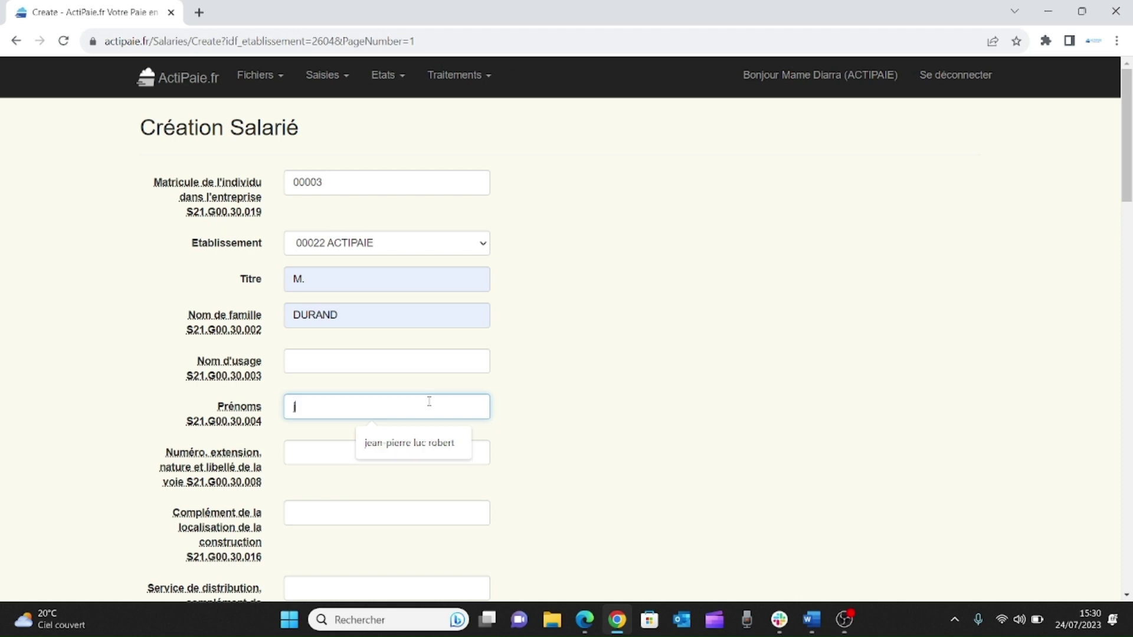
type("ean-pierre luc robert")
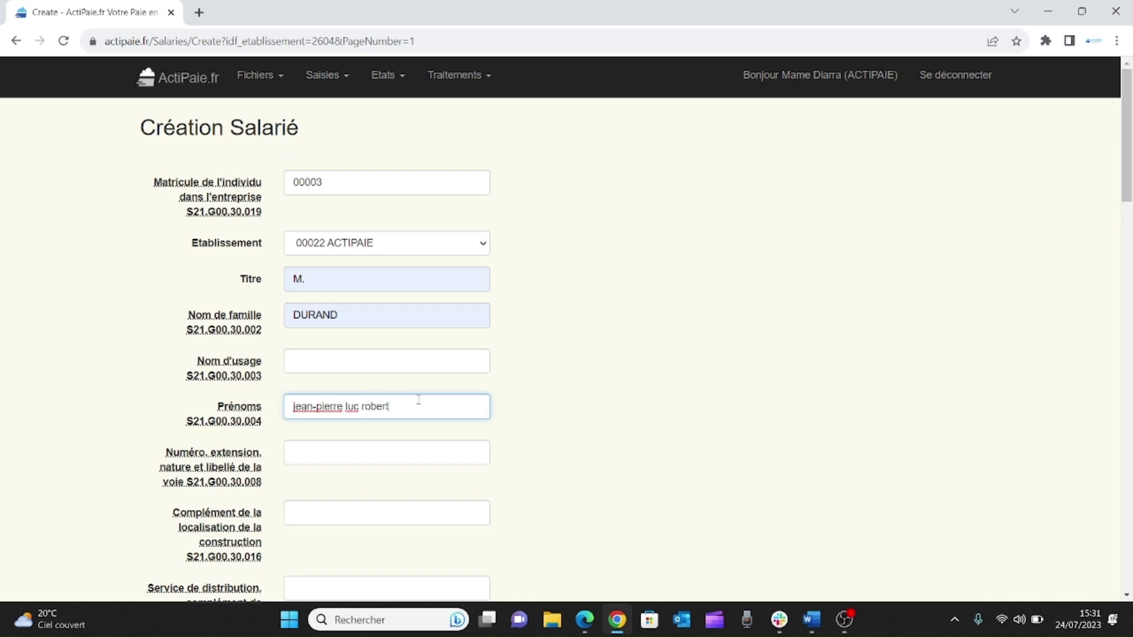
Step: Fill in the employee's street address, postal code and town
left_click(365, 454)
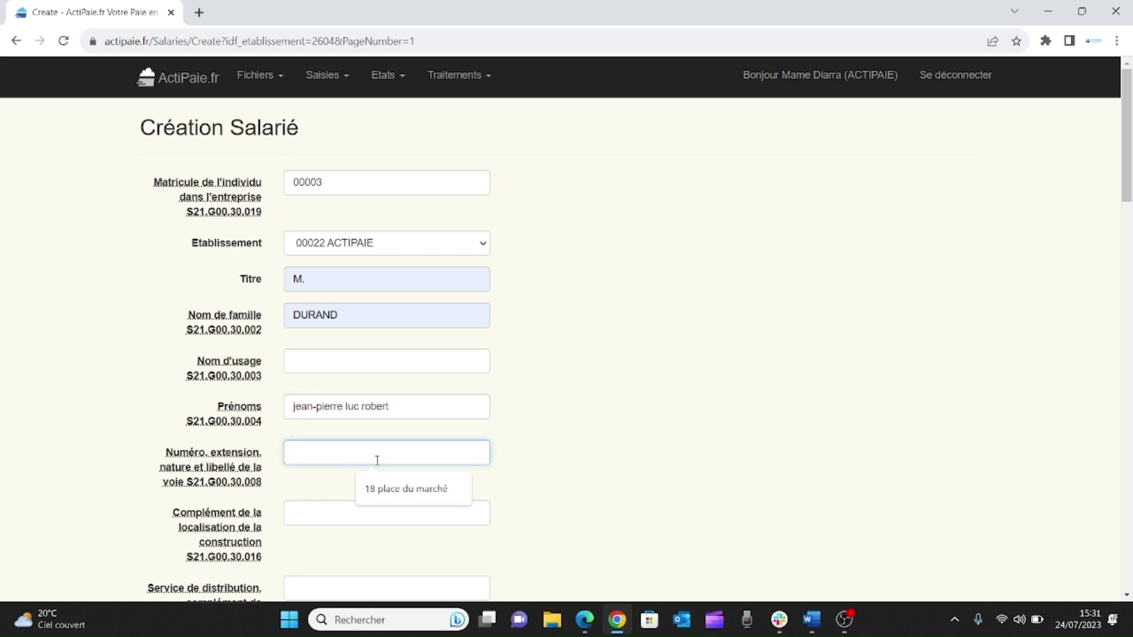
left_click(408, 489)
scroll(409, 490, "down", 1)
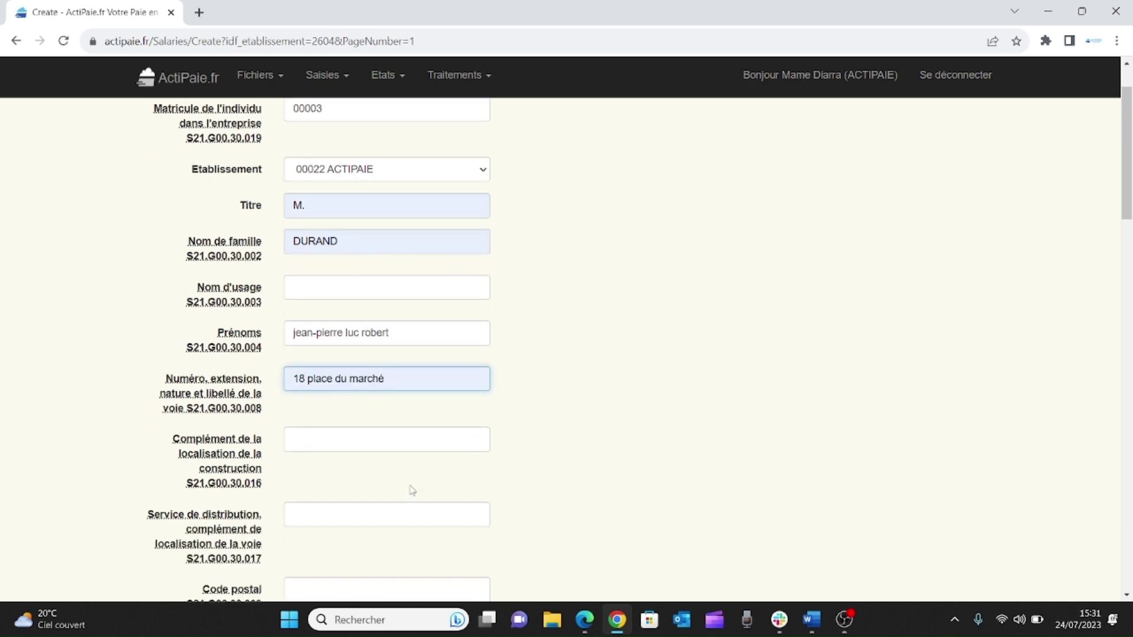
scroll(381, 508, "down", 2)
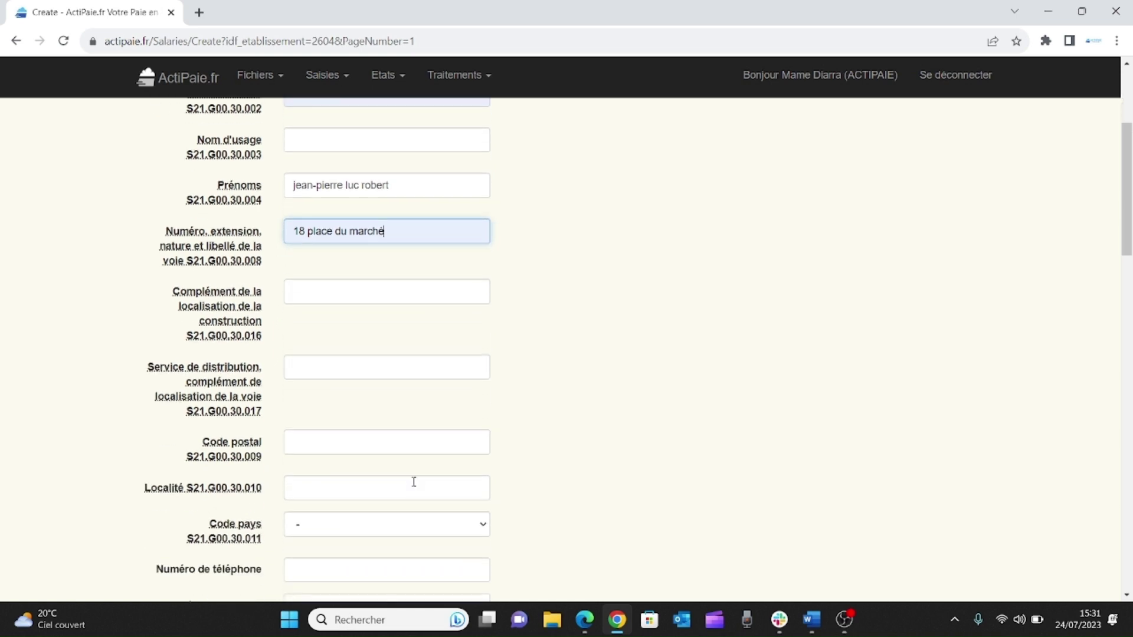
left_click(399, 446)
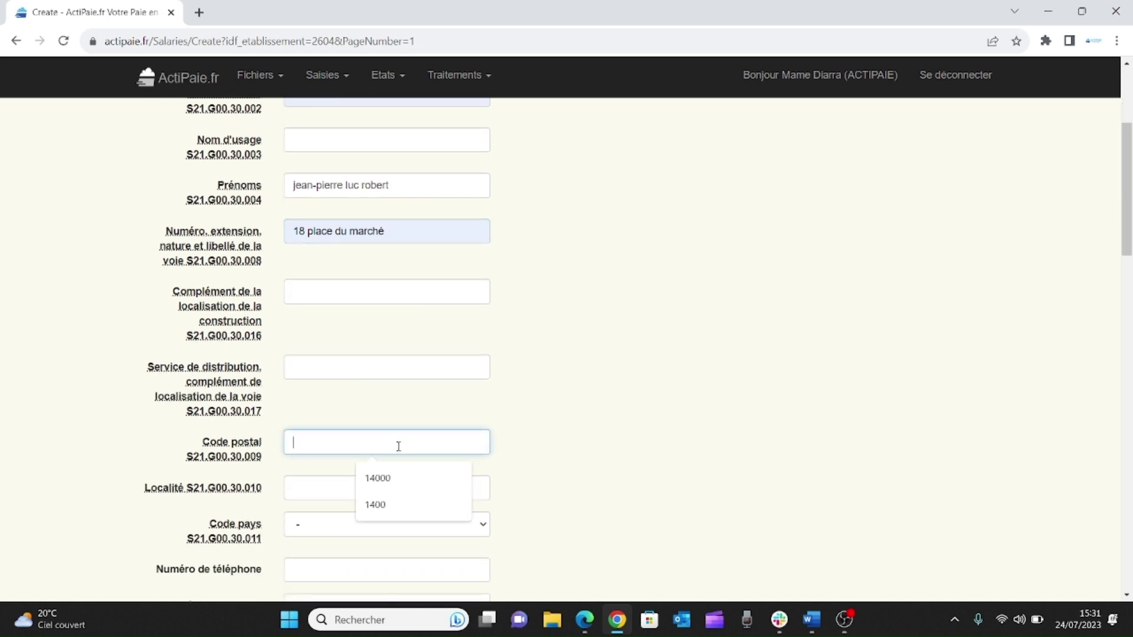
left_click(381, 478)
left_click(334, 490)
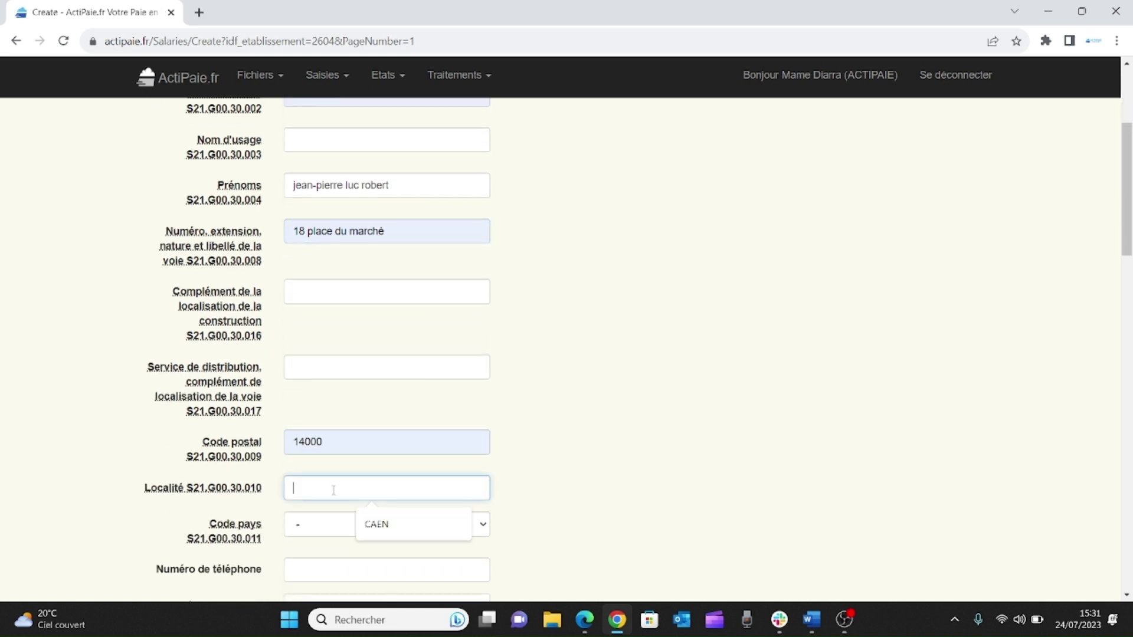
left_click(392, 527)
Step: Review the choices available for the employee's country code, payment method and profile
left_click(377, 306)
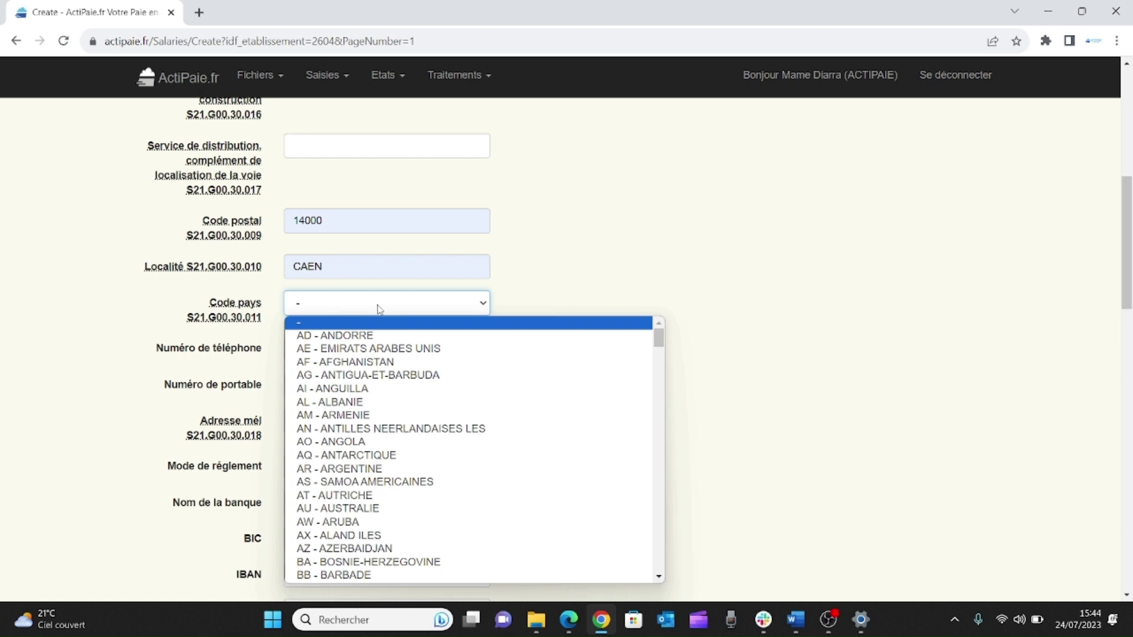
left_click(379, 309)
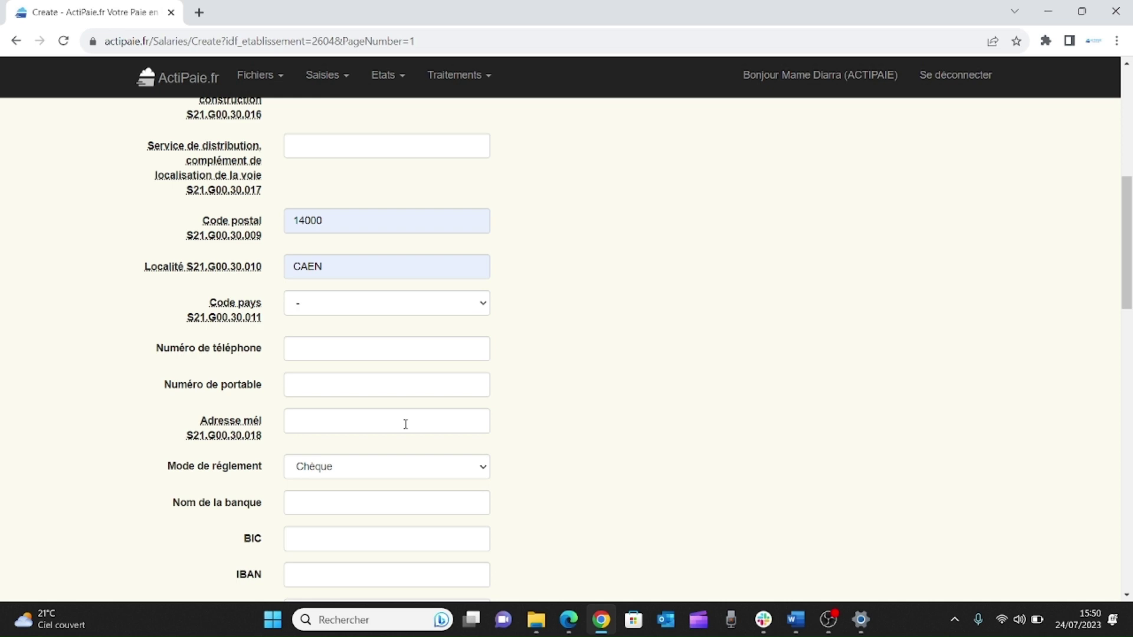
left_click(371, 466)
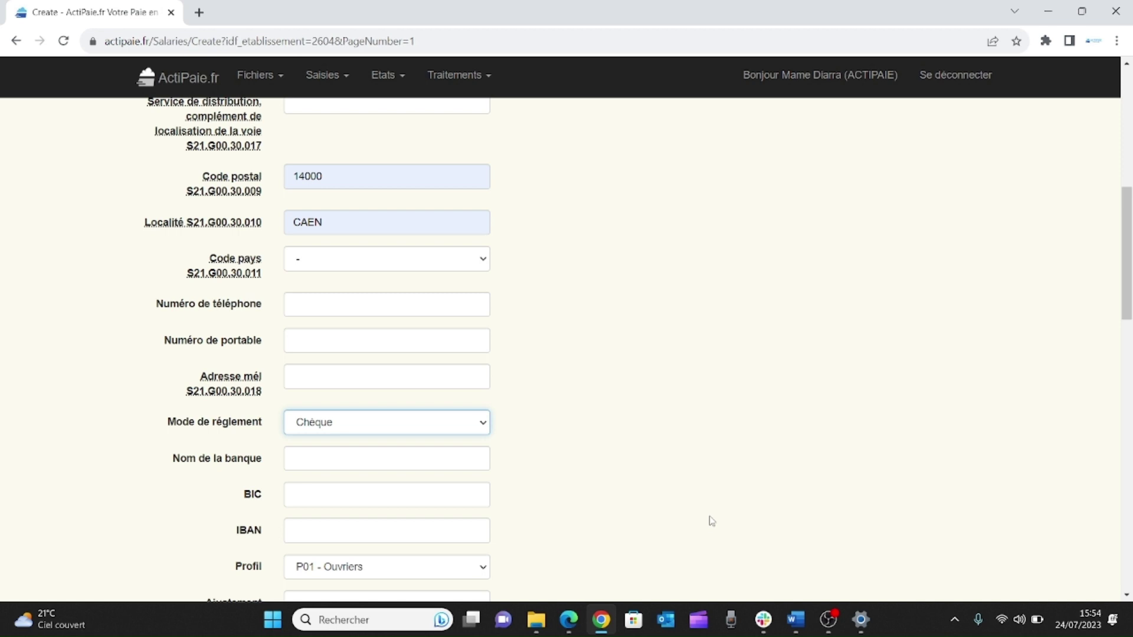
scroll(708, 522, "down", 1)
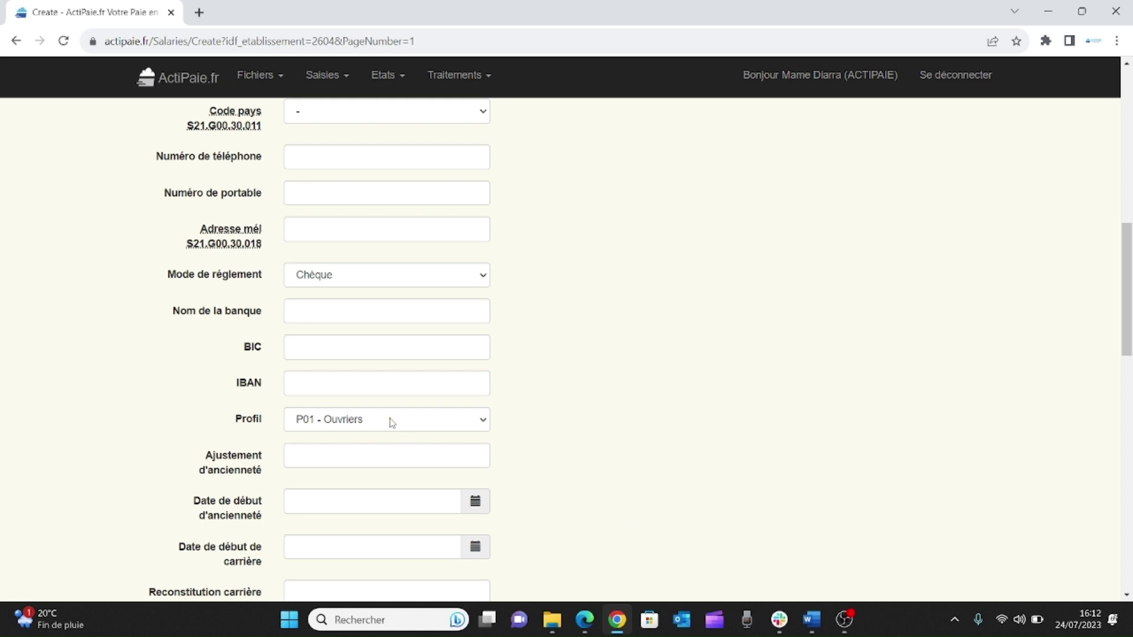
left_click(389, 420)
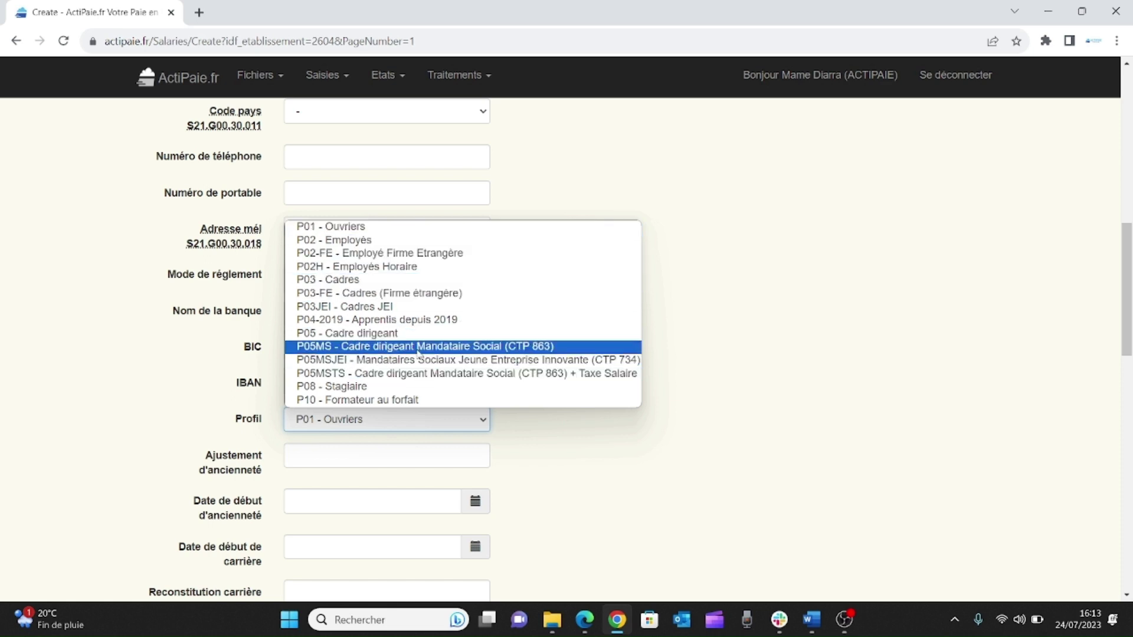
left_click(738, 528)
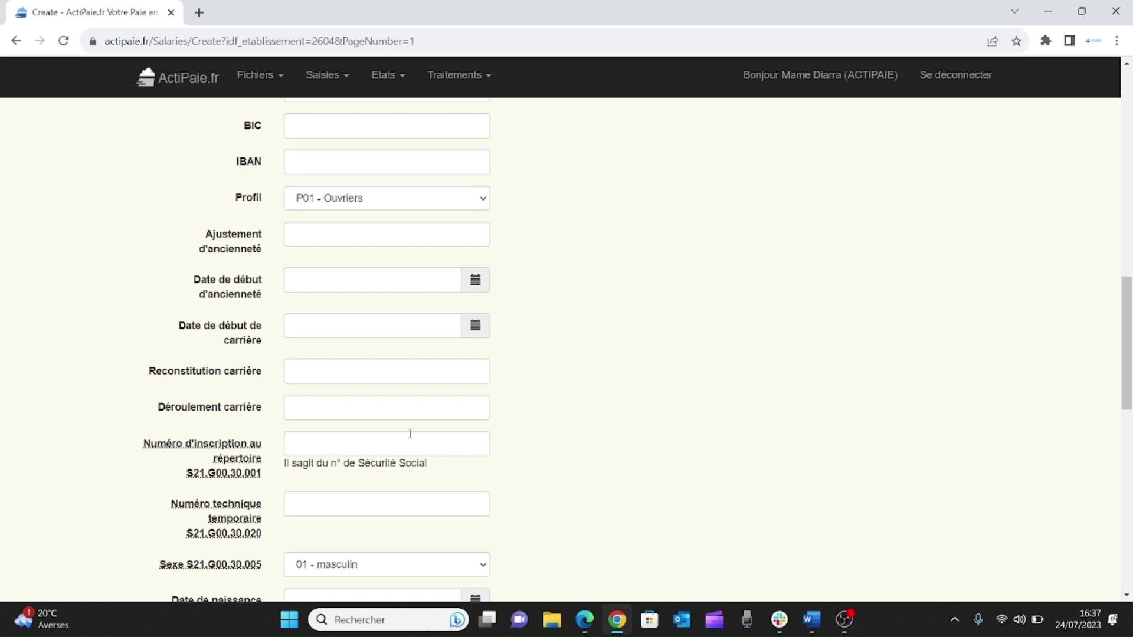
Step: Review the choices for sex, country of birth, highest education level obtained and diploma being prepared
scroll(381, 477, "down", 2)
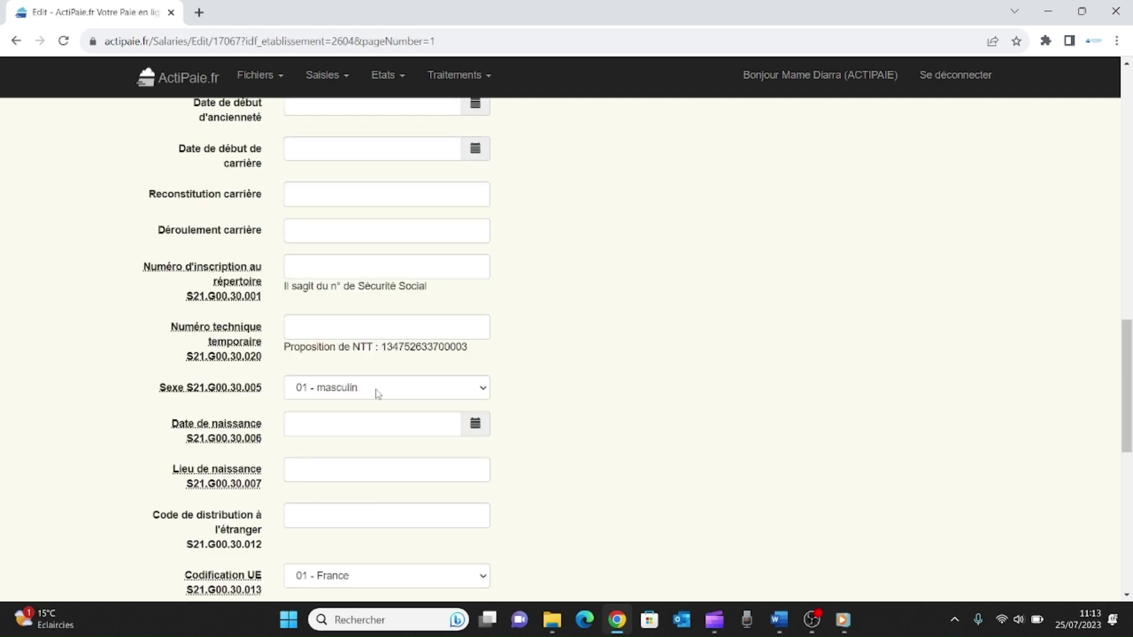
left_click(377, 394)
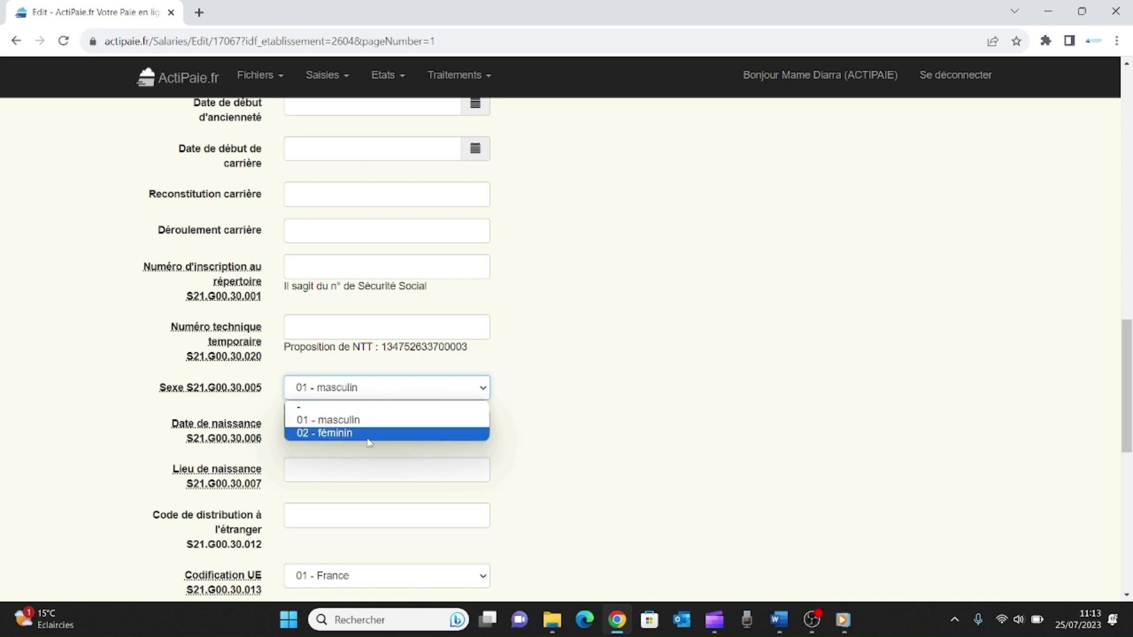
left_click(602, 453)
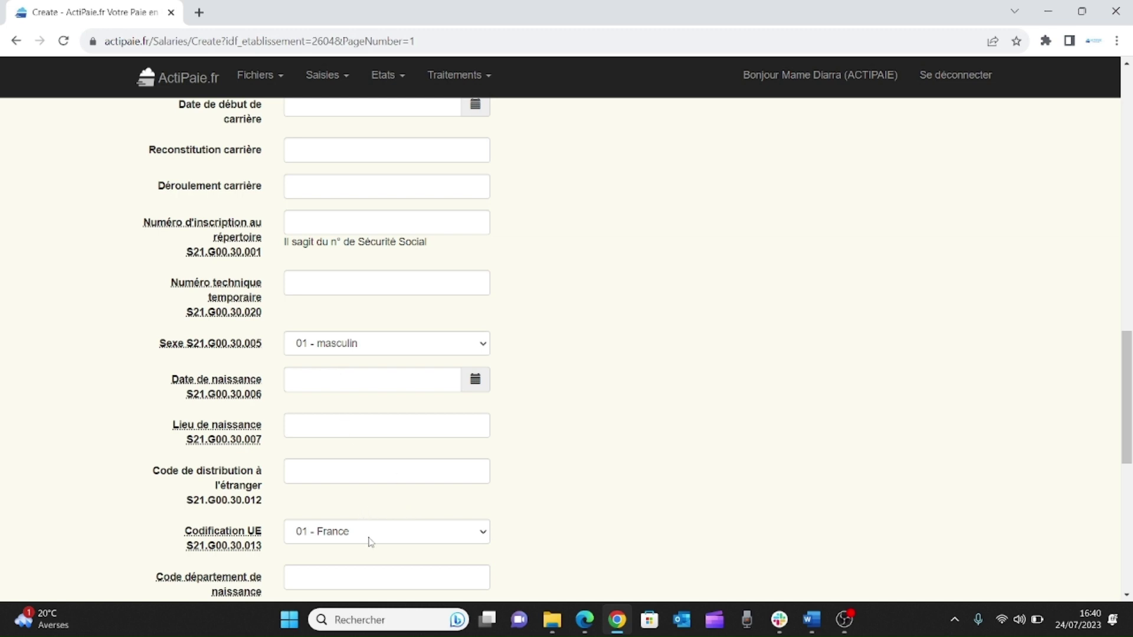
scroll(368, 538, "down", 1)
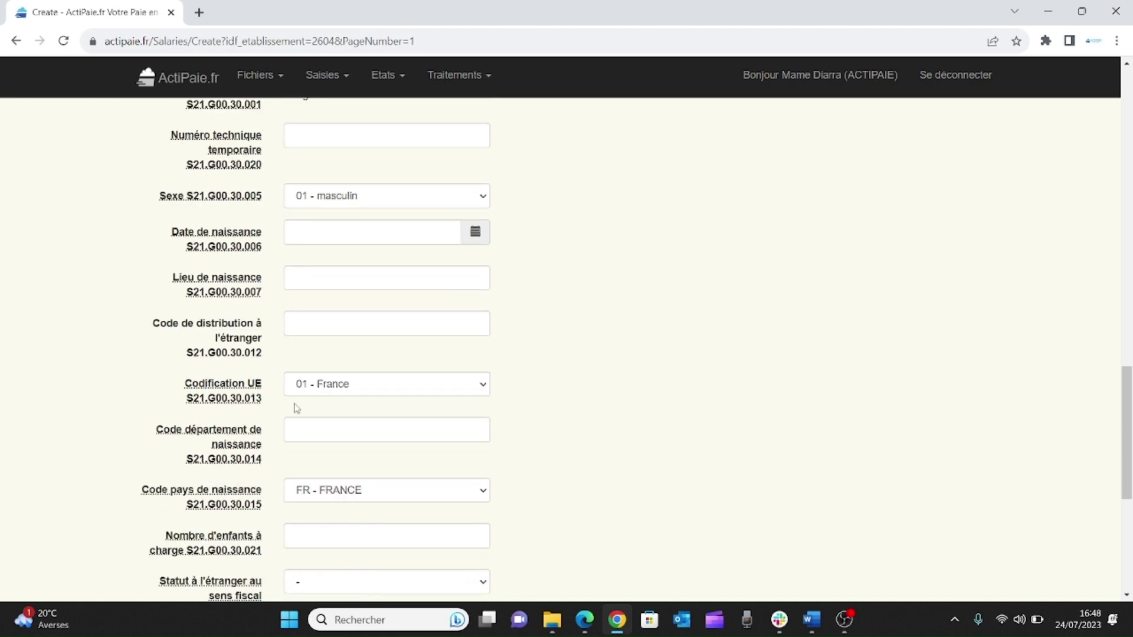
left_click(323, 494)
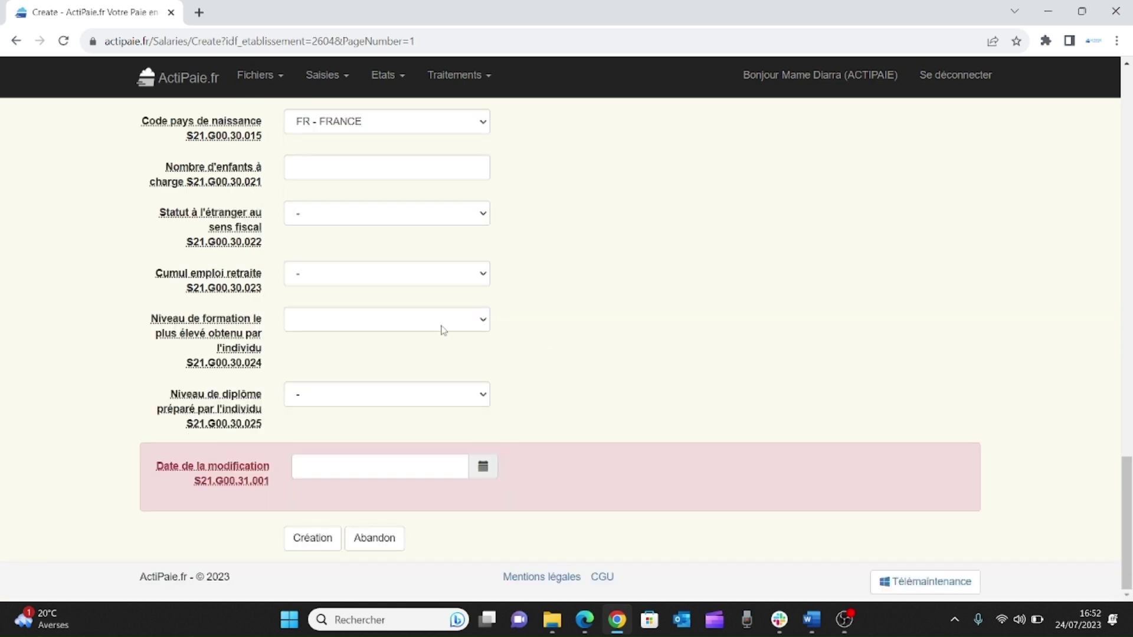
left_click(443, 330)
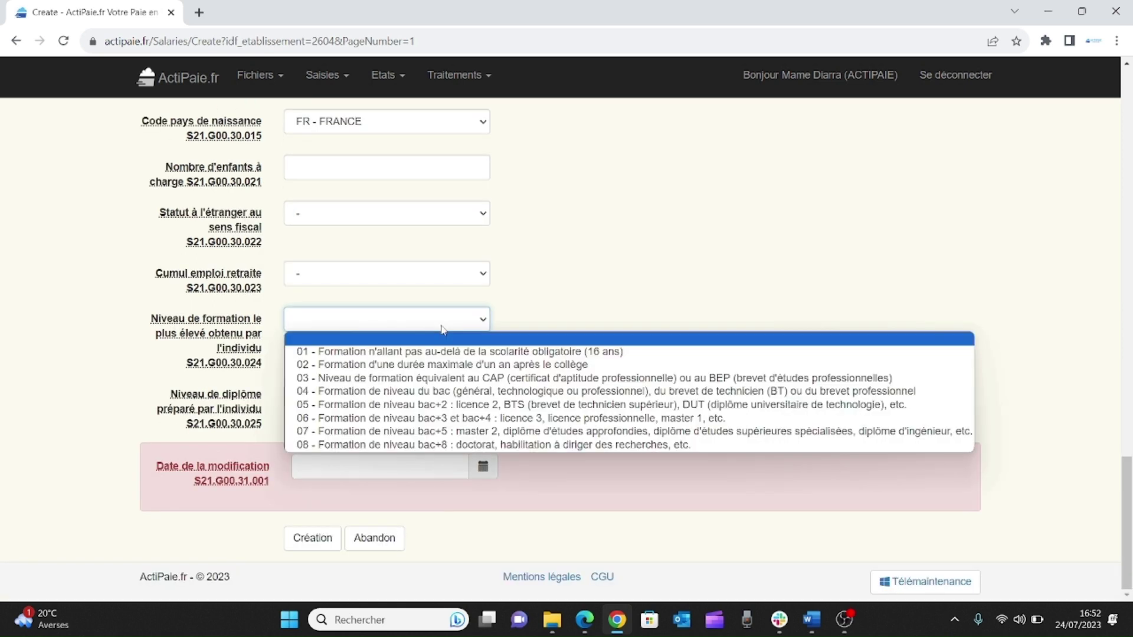
left_click(440, 339)
left_click(407, 404)
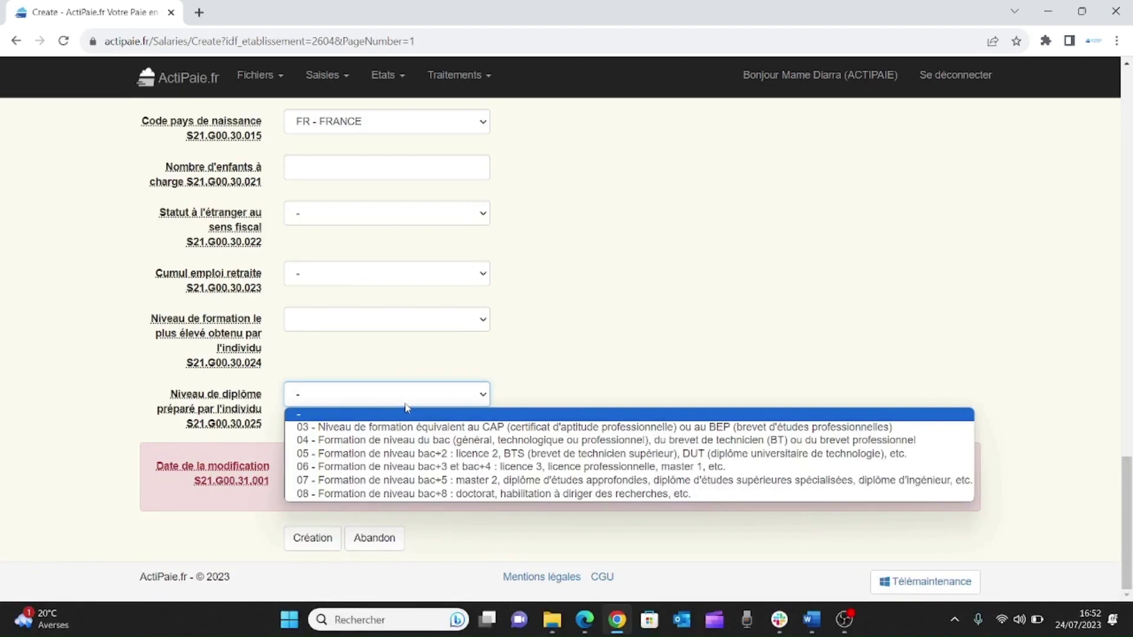
left_click(806, 372)
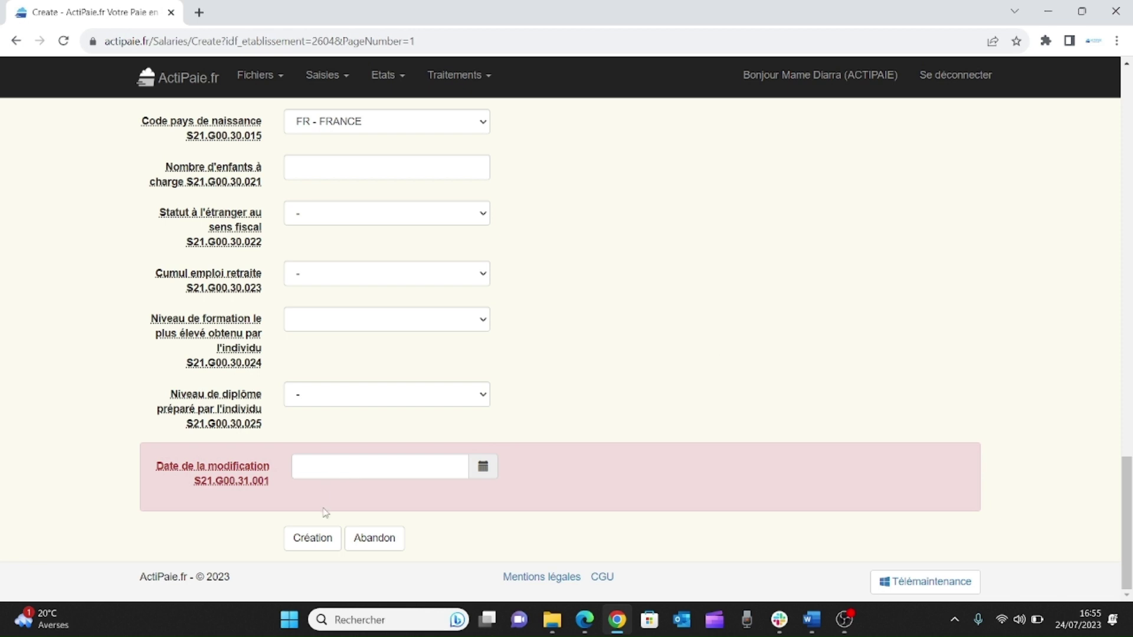
Step: Create the employee record and decline the browser's offer to save the address
left_click(290, 538)
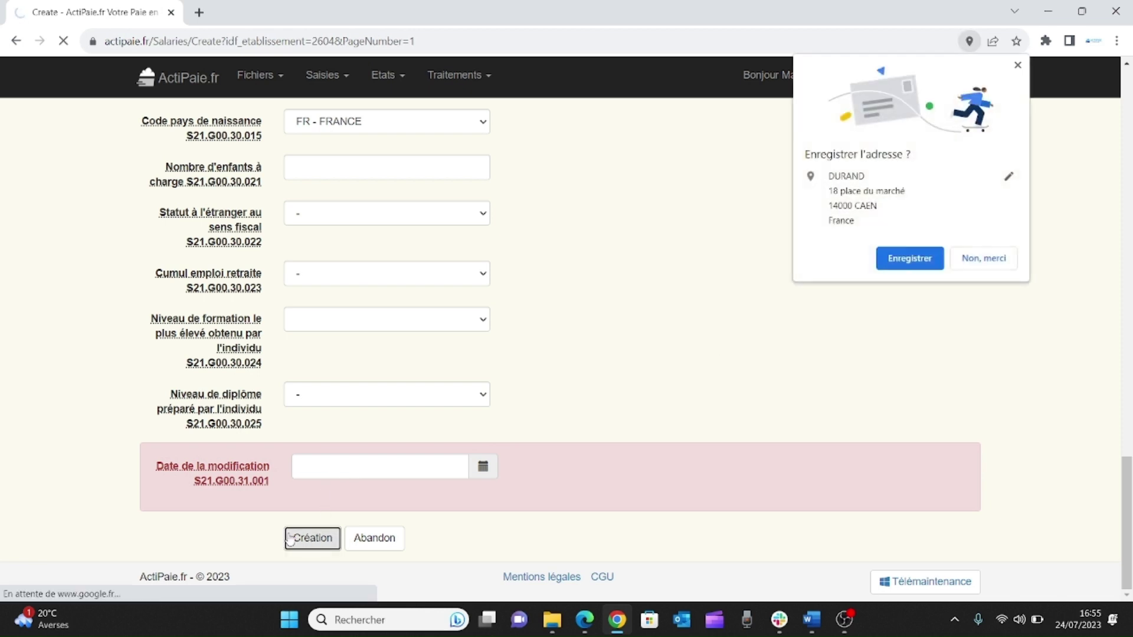
left_click(983, 259)
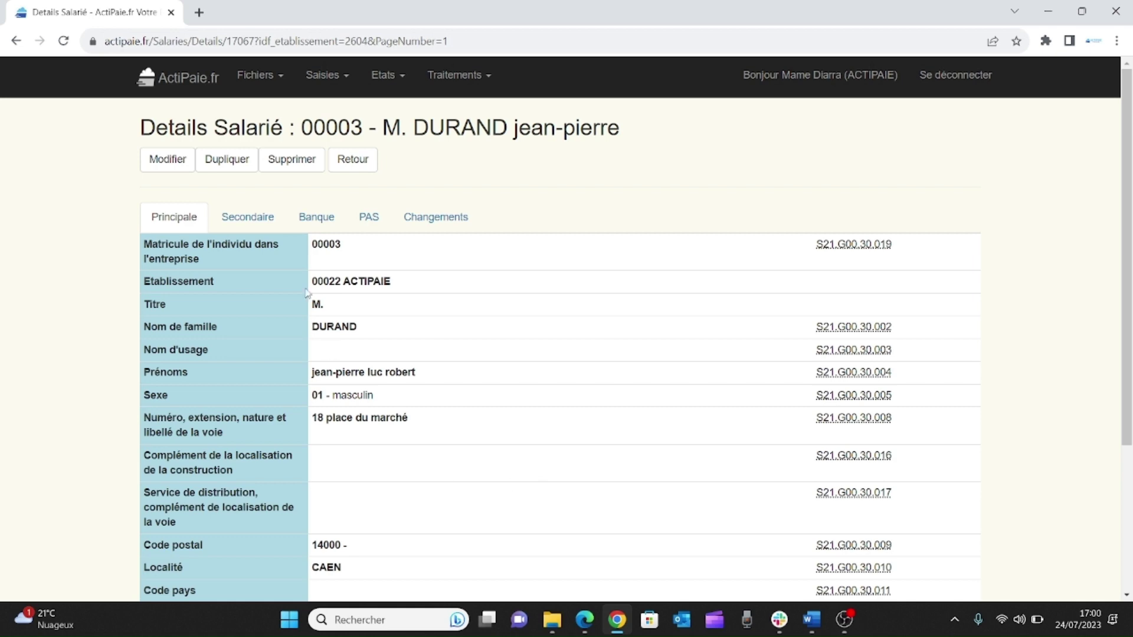
Step: Reopen the created employee record for editing and copy the proposed NTT into the temporary technical number field
left_click(177, 164)
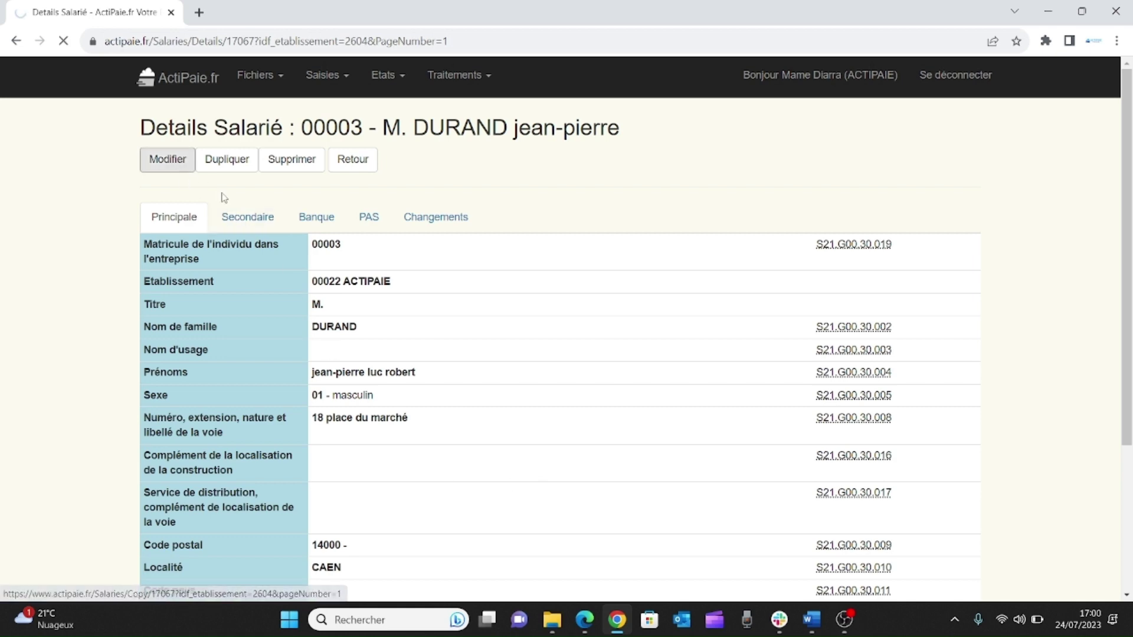
scroll(347, 389, "down", 15)
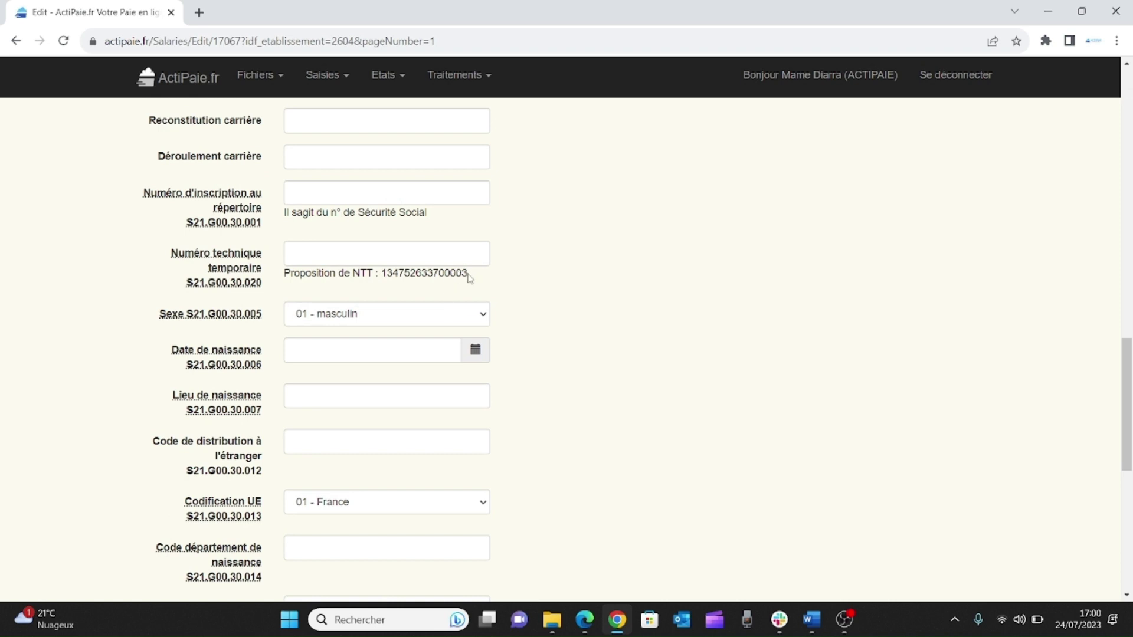
left_click_drag(468, 274, 407, 254)
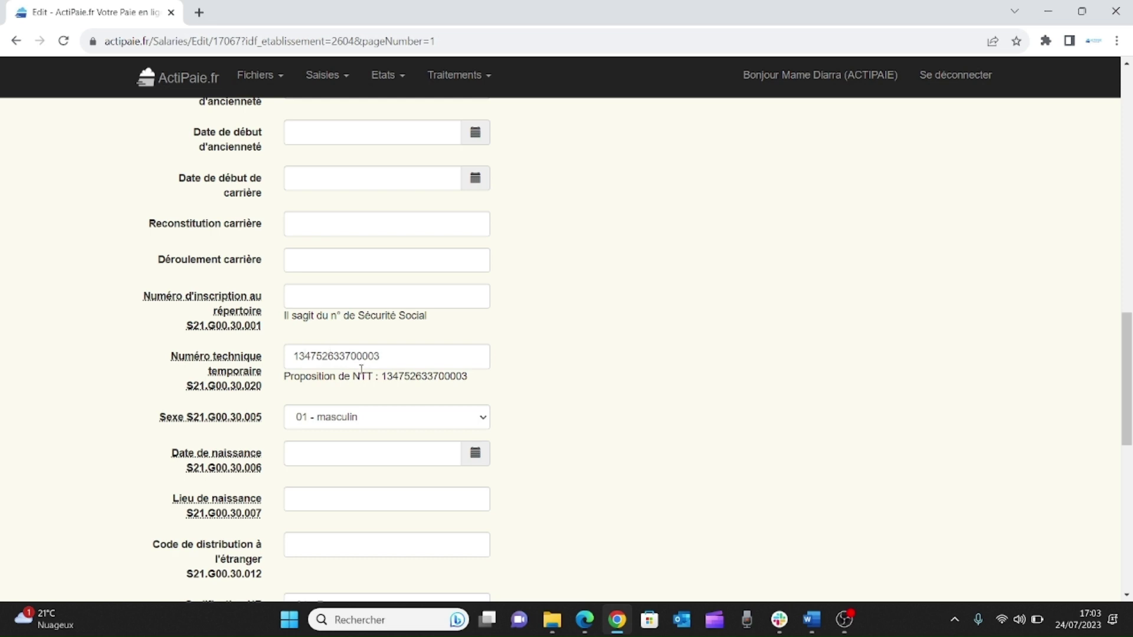
scroll(416, 348, "up", 1)
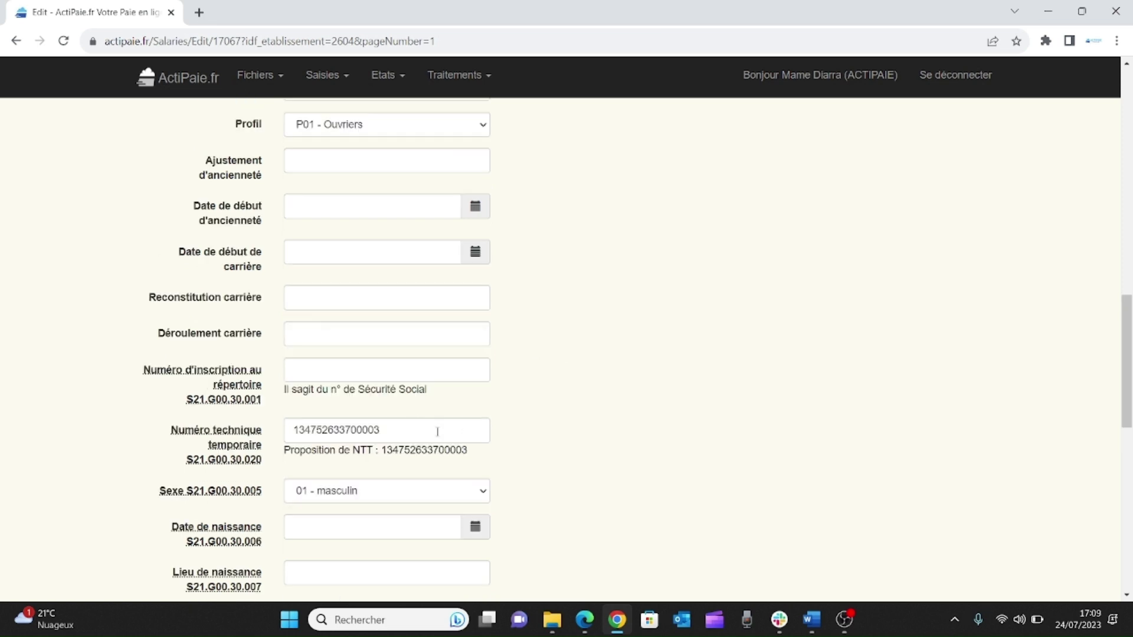
scroll(437, 432, "down", 8)
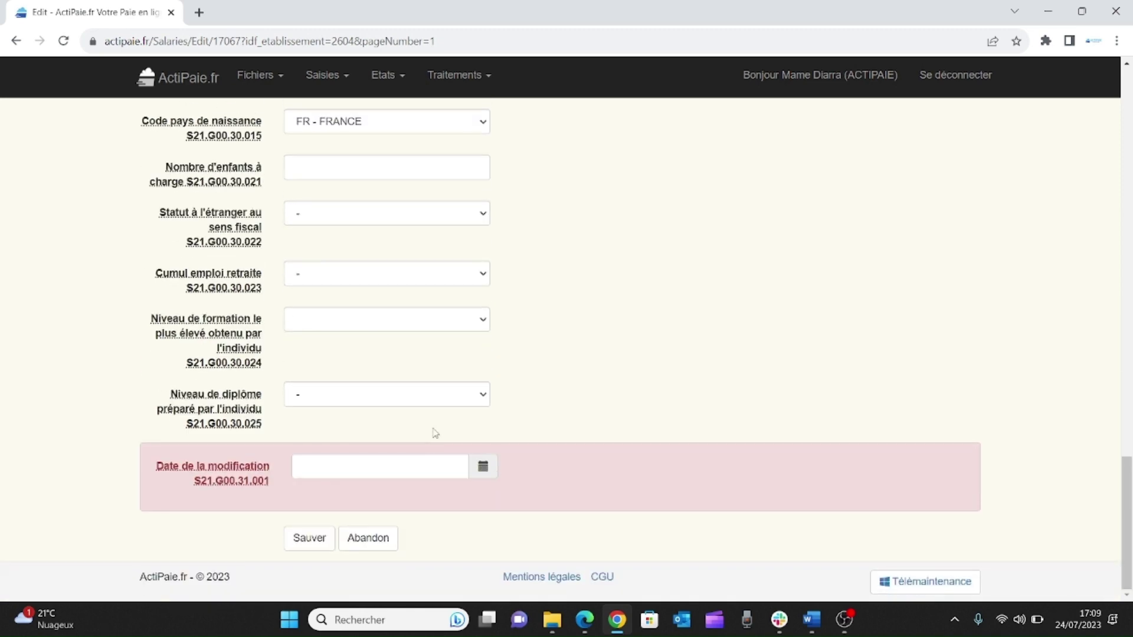